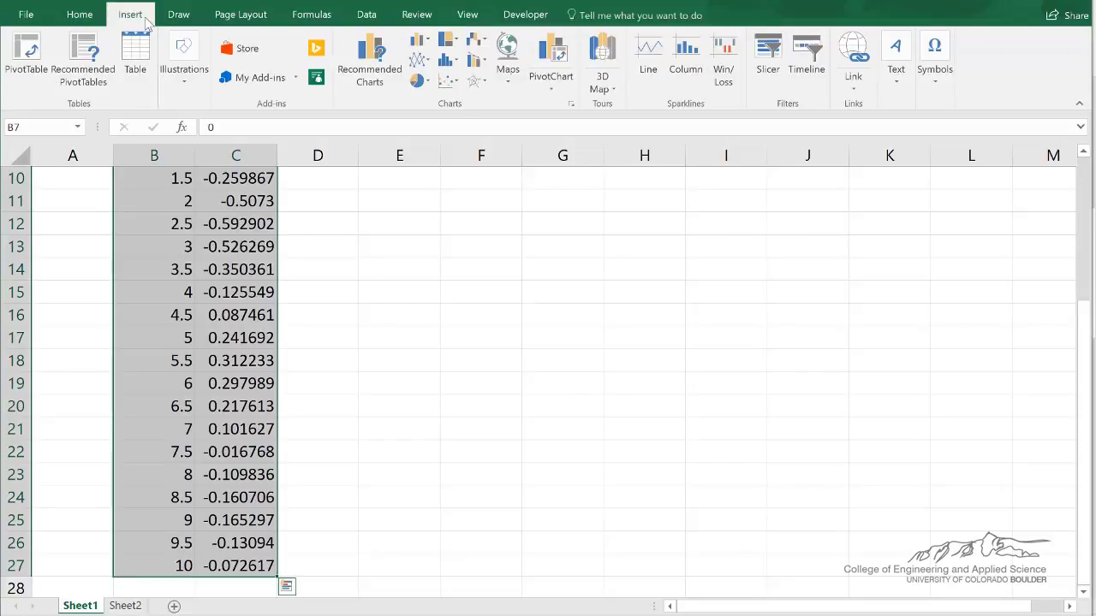
# - Insert a scatter chart with smooth lines and no markers from the x and f(x) data in B7:C27
pyautogui.click(446, 82)
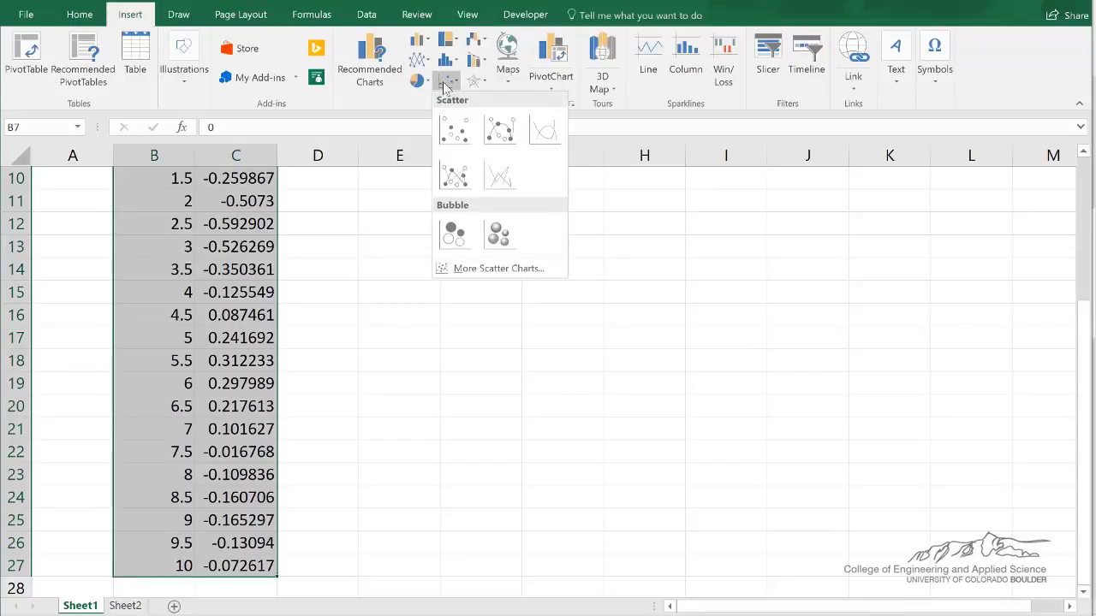
pyautogui.click(533, 128)
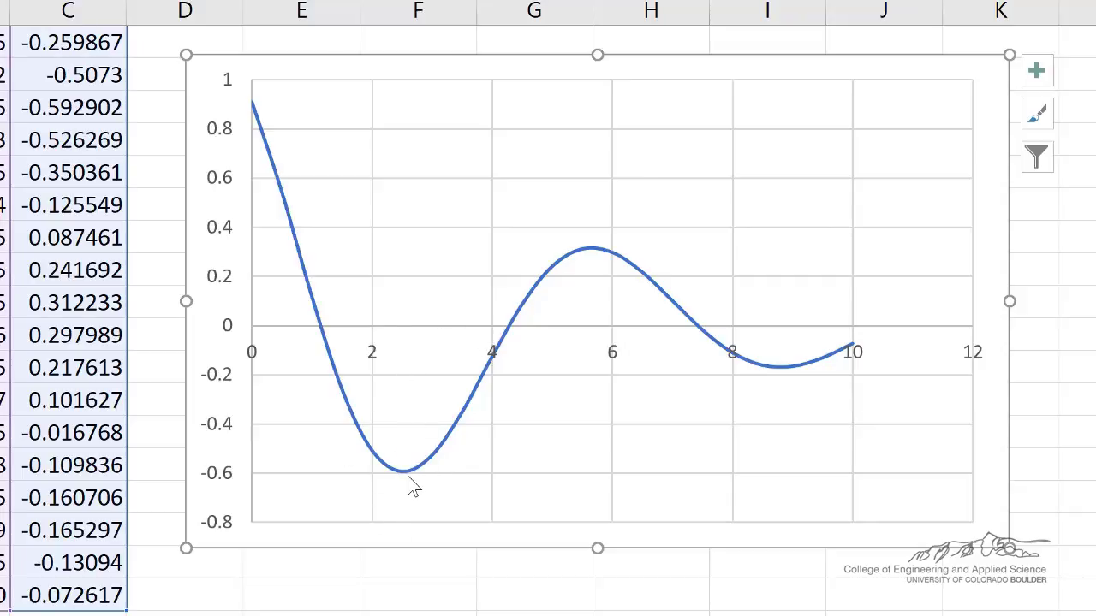
pyautogui.moveTo(546, 285)
pyautogui.moveTo(589, 251)
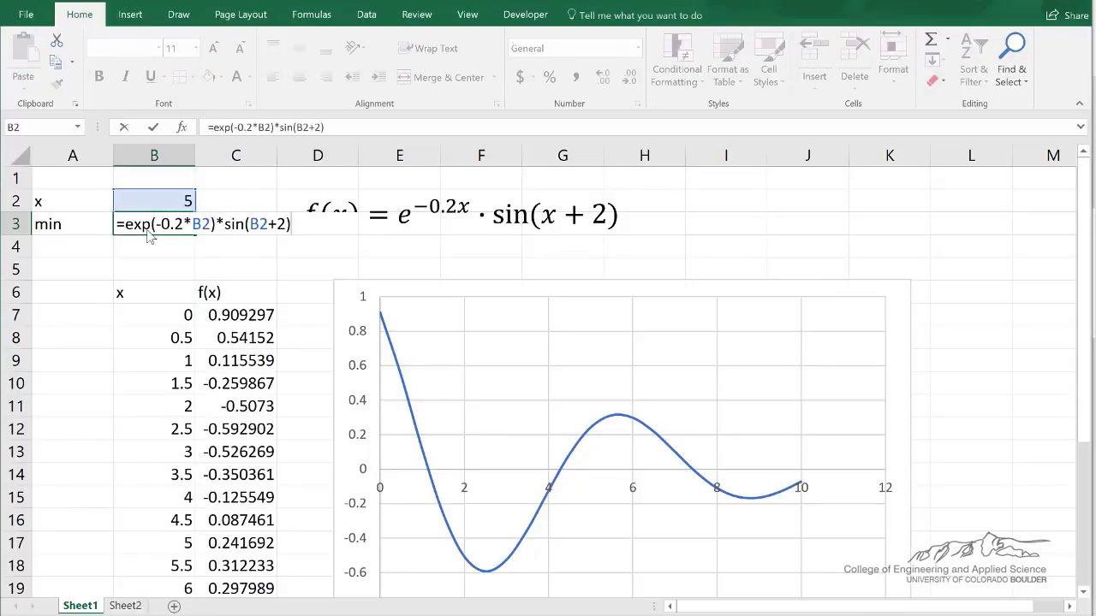
# - Enter =exp(-0.2*B2)*sin(B2+2) in cell B3 and change its label in A3 to f(x)
pyautogui.press('Return')
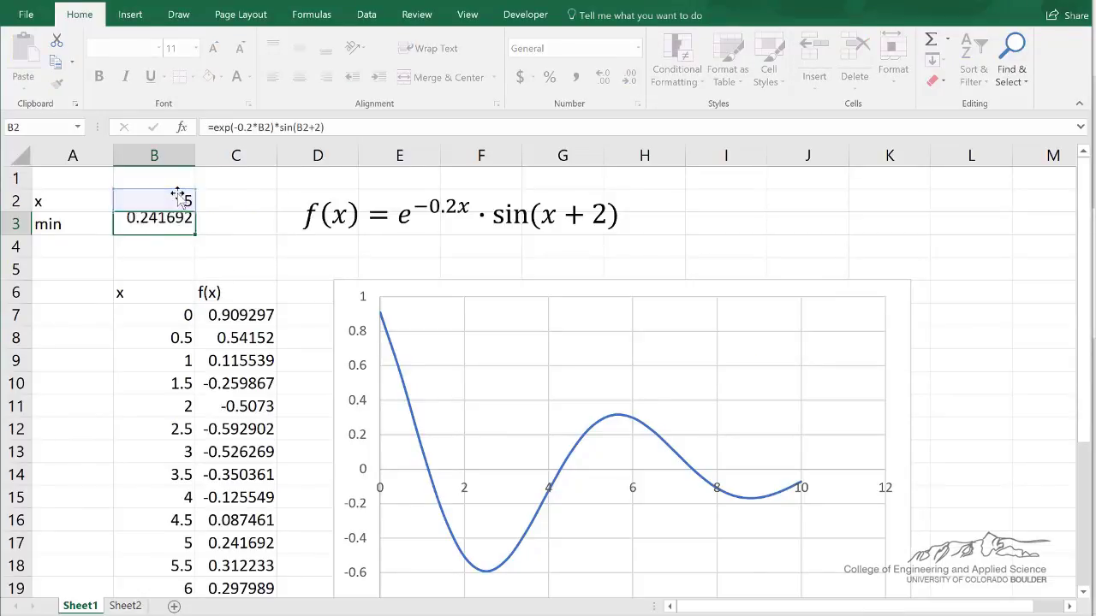
pyautogui.click(144, 204)
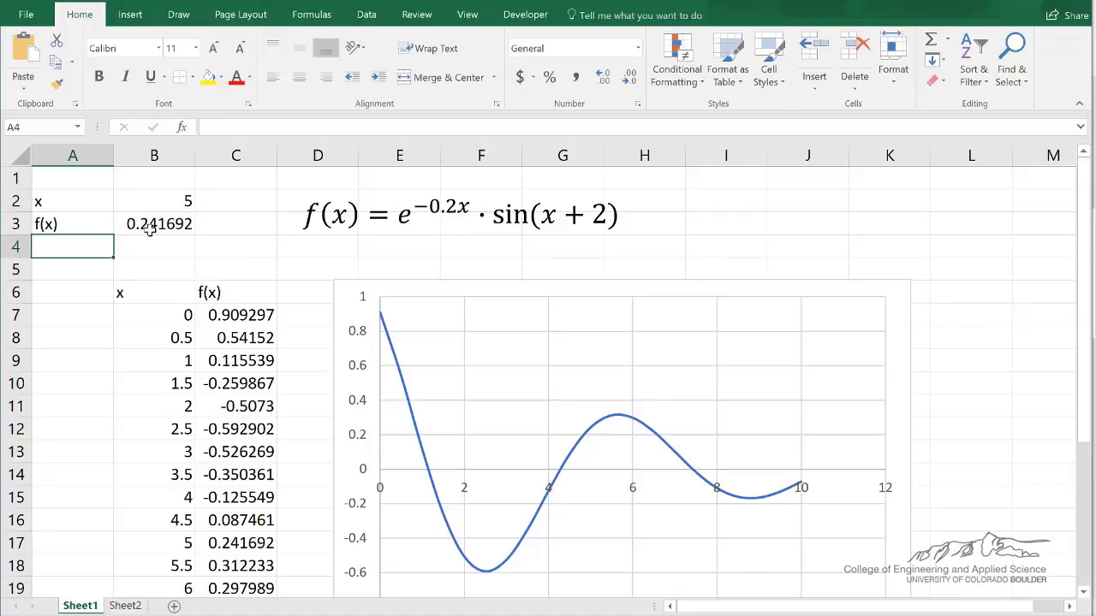
pyautogui.click(163, 230)
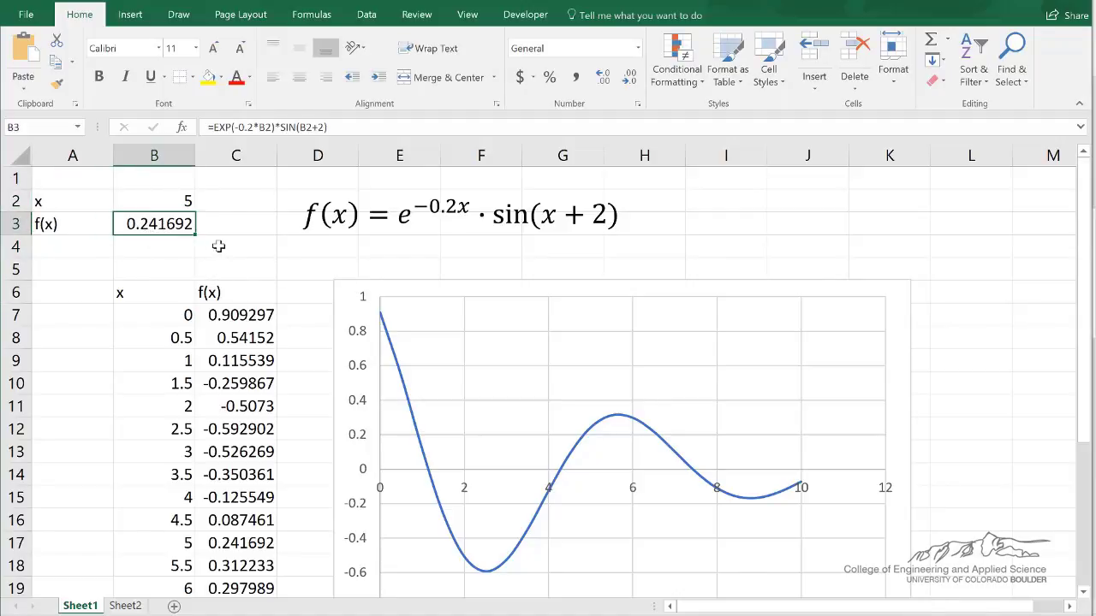
# - Run Solver to minimize objective cell B3 by changing variable cell B2, and keep the solution
pyautogui.click(163, 208)
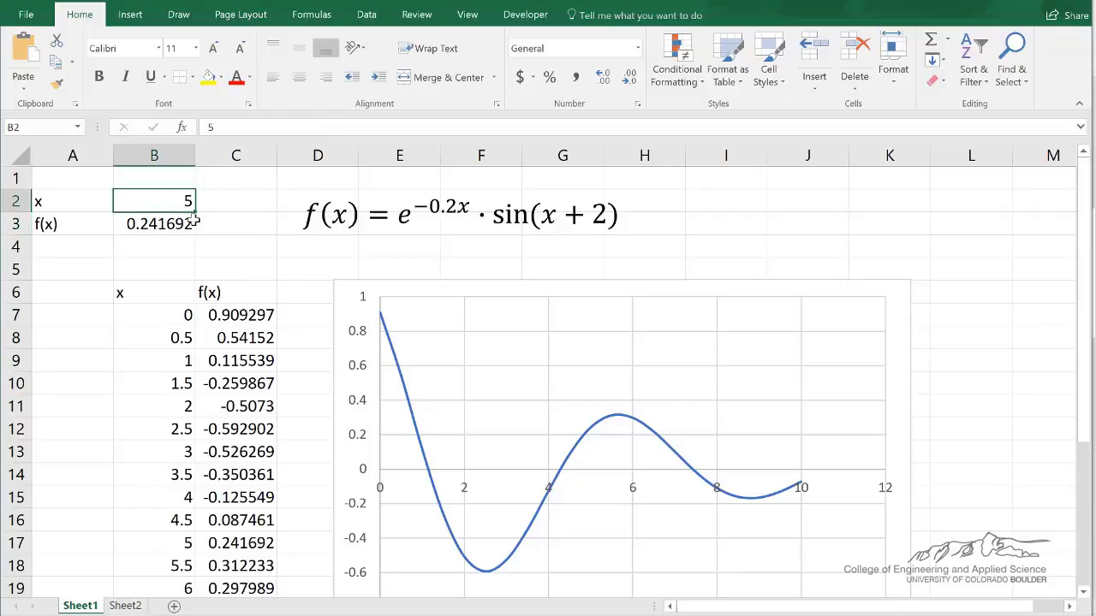
pyautogui.click(367, 16)
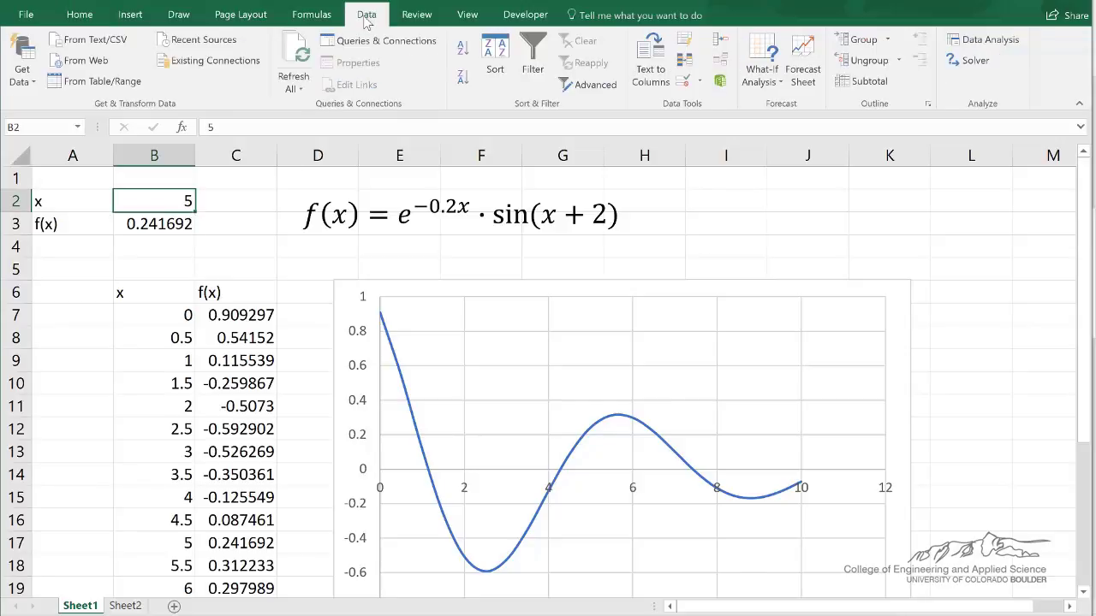
pyautogui.click(976, 61)
pyautogui.moveTo(268, 137); pyautogui.dragTo(698, 93)
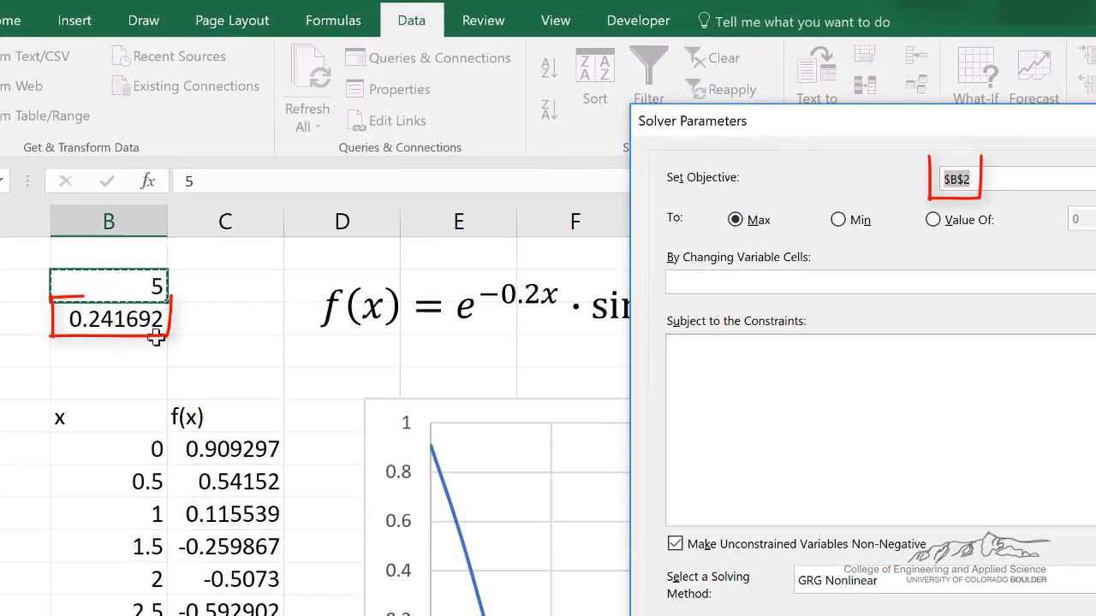
pyautogui.click(108, 321)
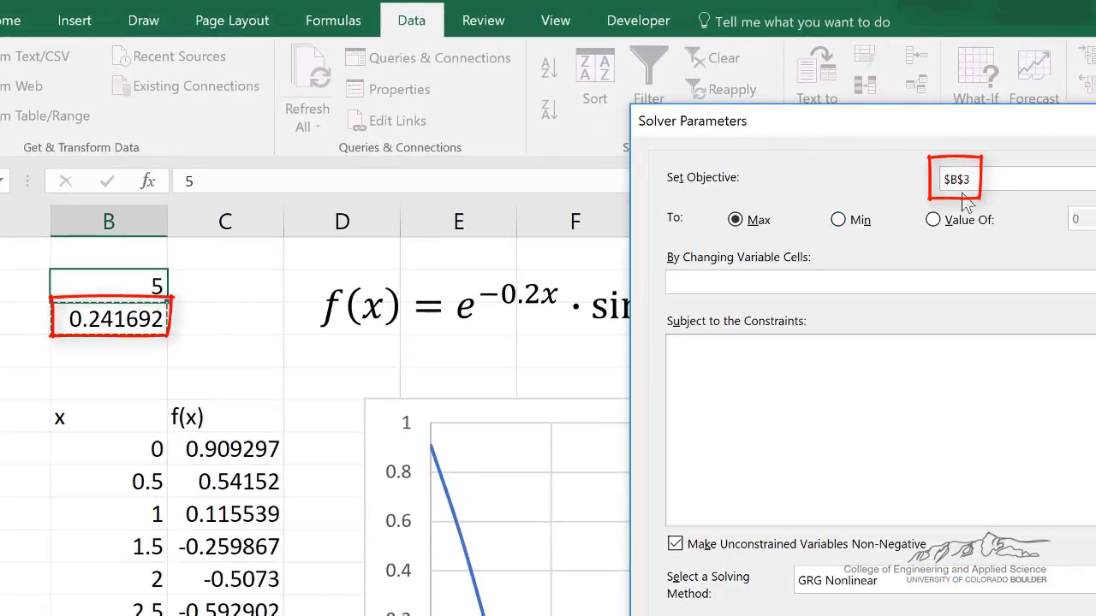
pyautogui.click(838, 220)
pyautogui.click(765, 281)
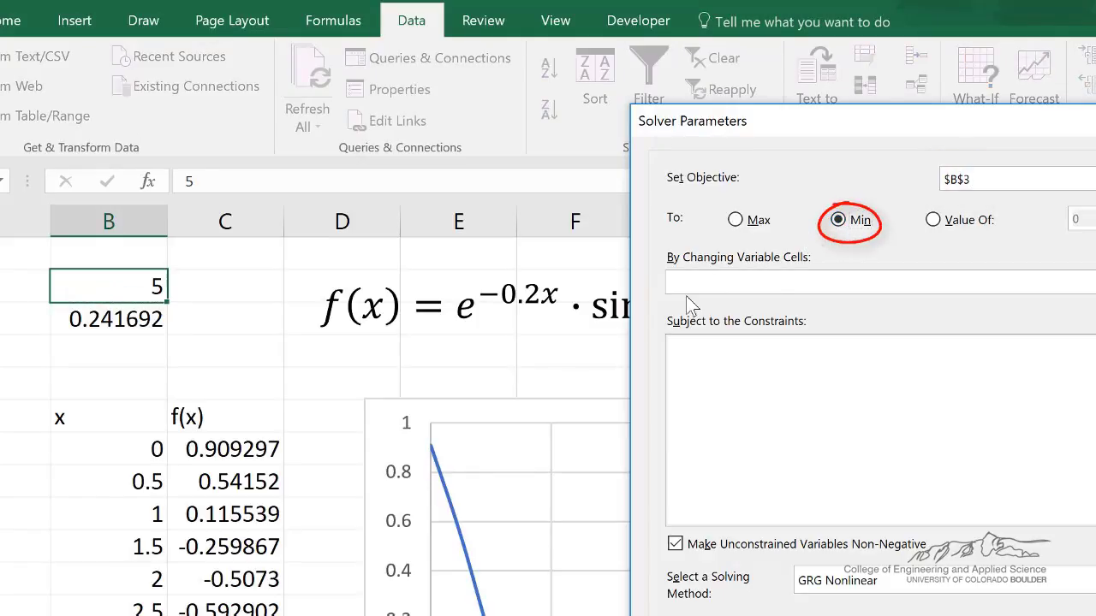
pyautogui.click(128, 289)
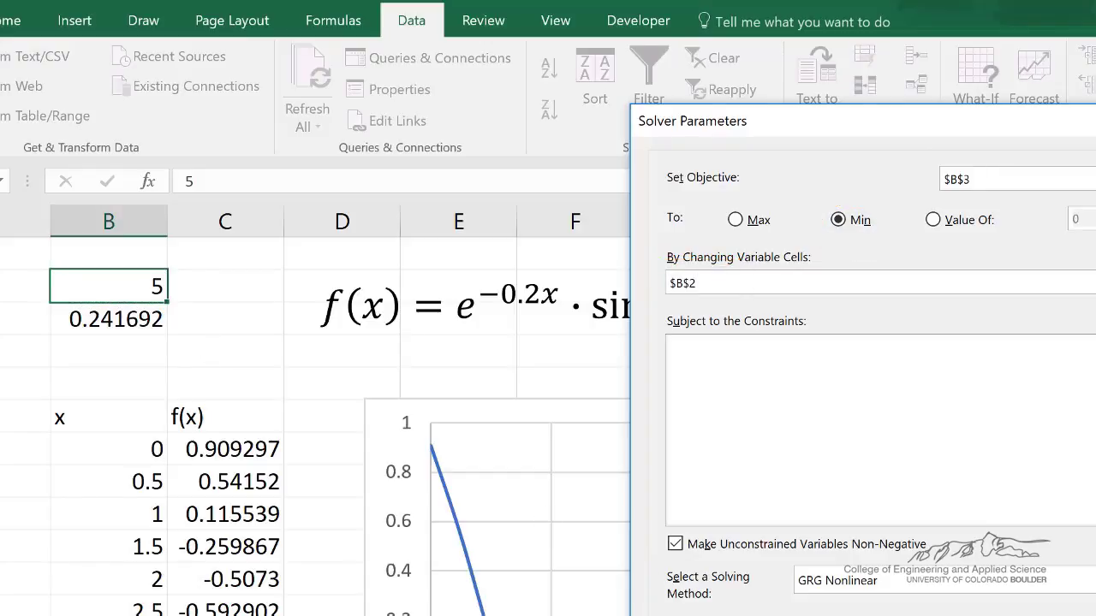
pyautogui.press('Return')
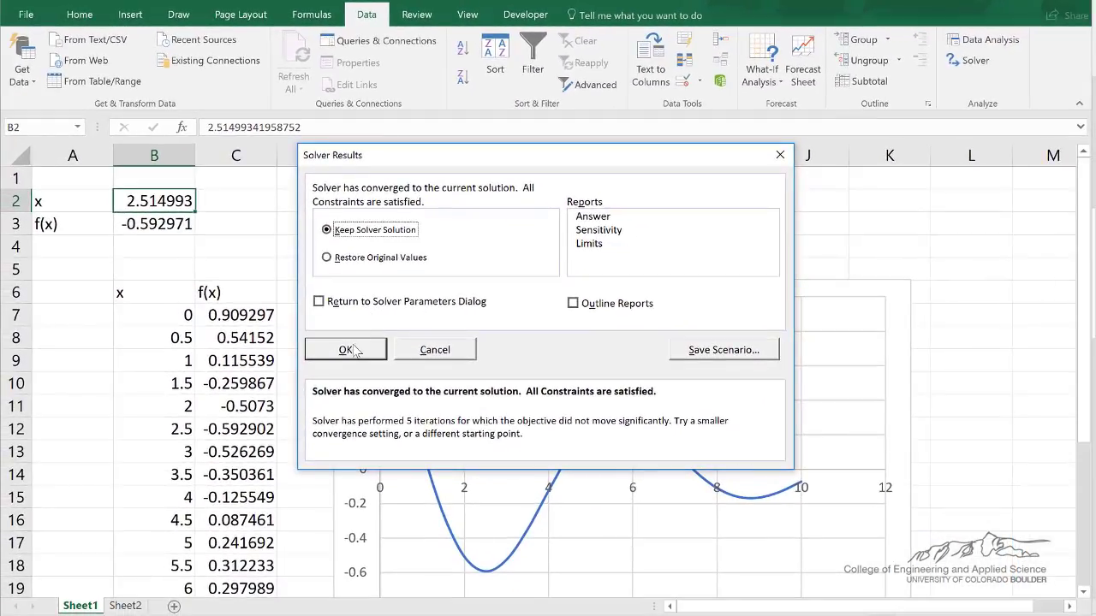
pyautogui.click(390, 503)
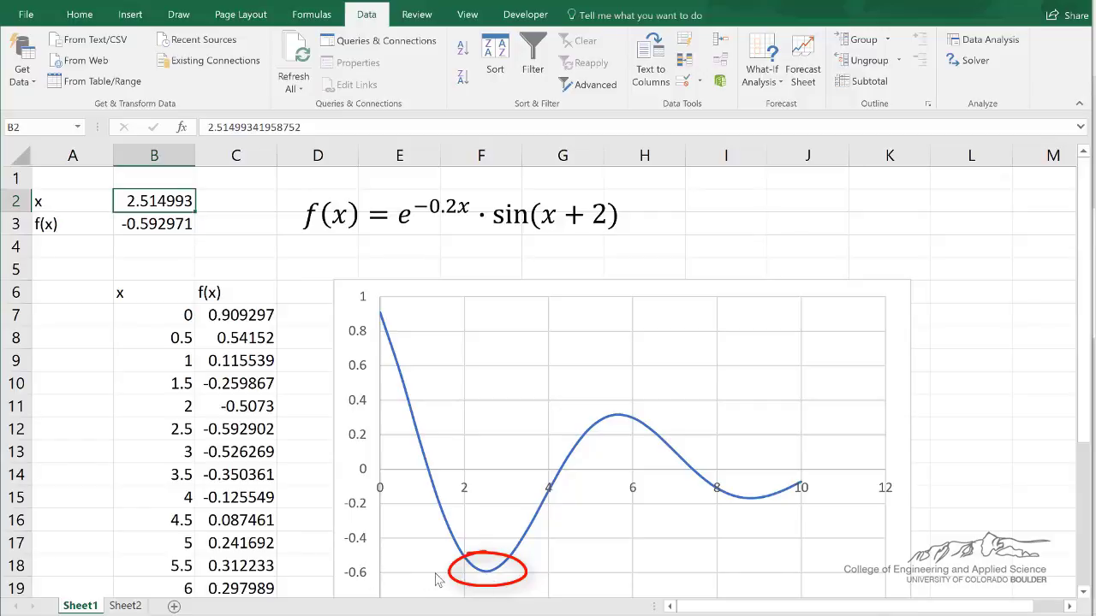
# - Set the starting x in B2 to 9, rerun the Solver minimization and keep the solution
pyautogui.scroll(-1, 768, 467)
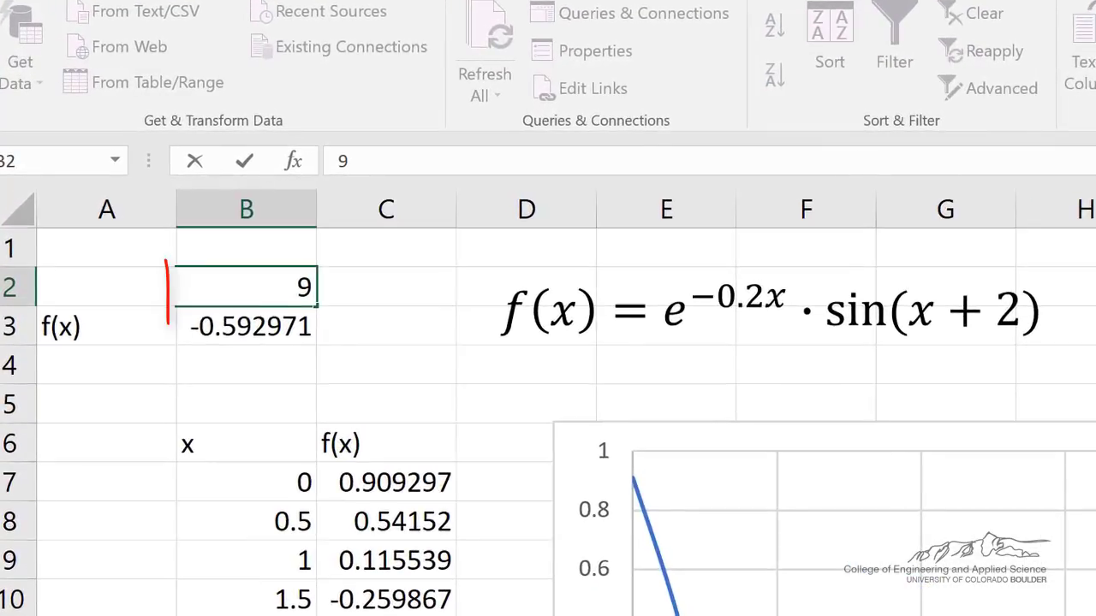
pyautogui.press('Return')
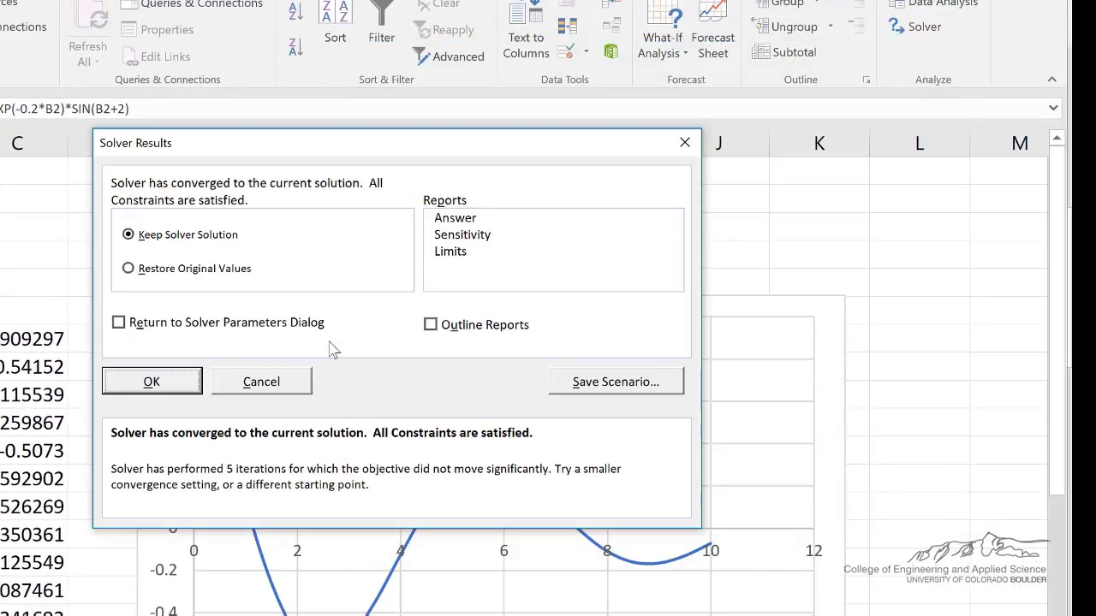
pyautogui.click(151, 382)
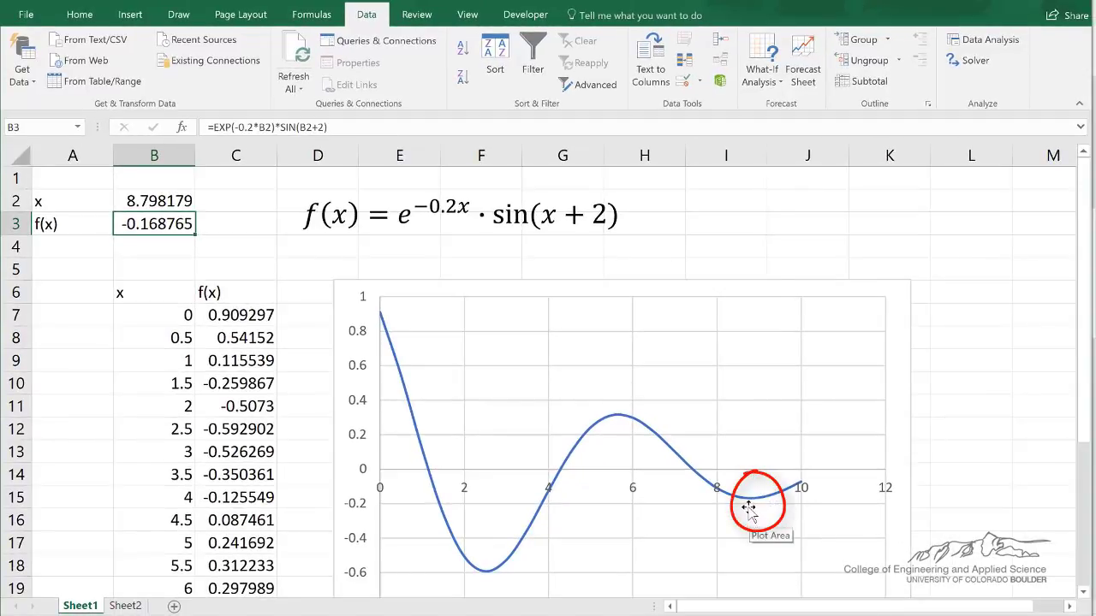
# - Set x in B2 to 6, switch the Solver objective to Max, solve and keep the solution
pyautogui.press('Up')
pyautogui.write('6')
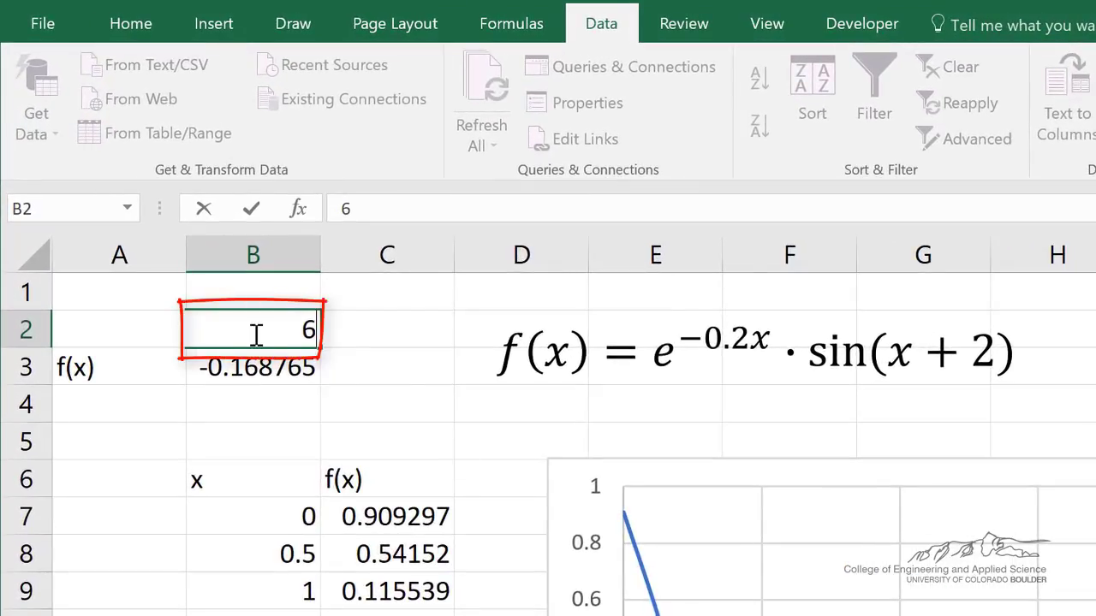
pyautogui.click(287, 364)
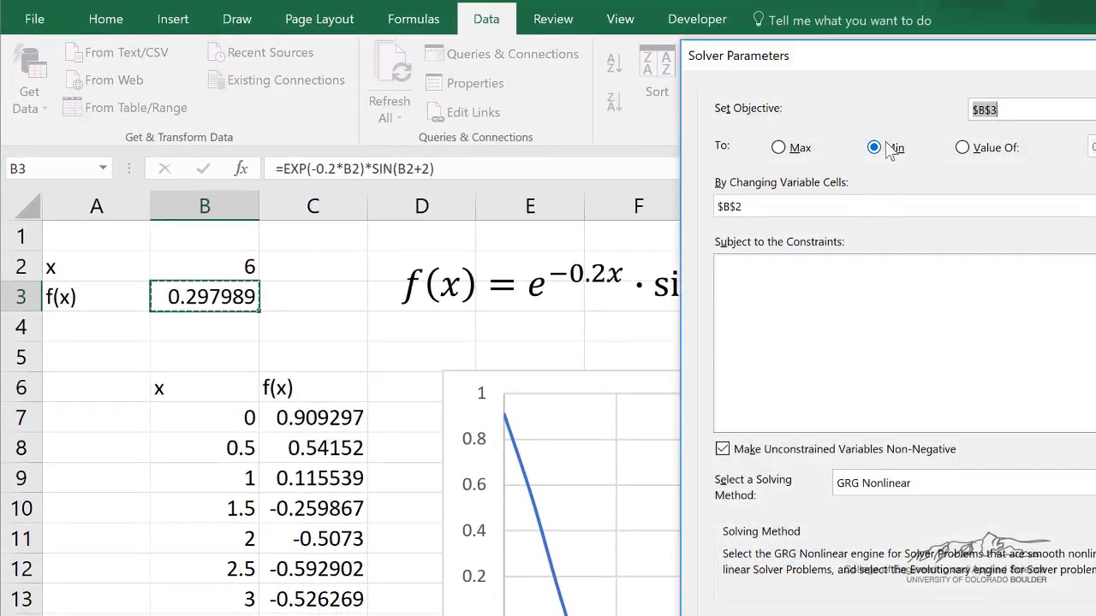
pyautogui.click(781, 148)
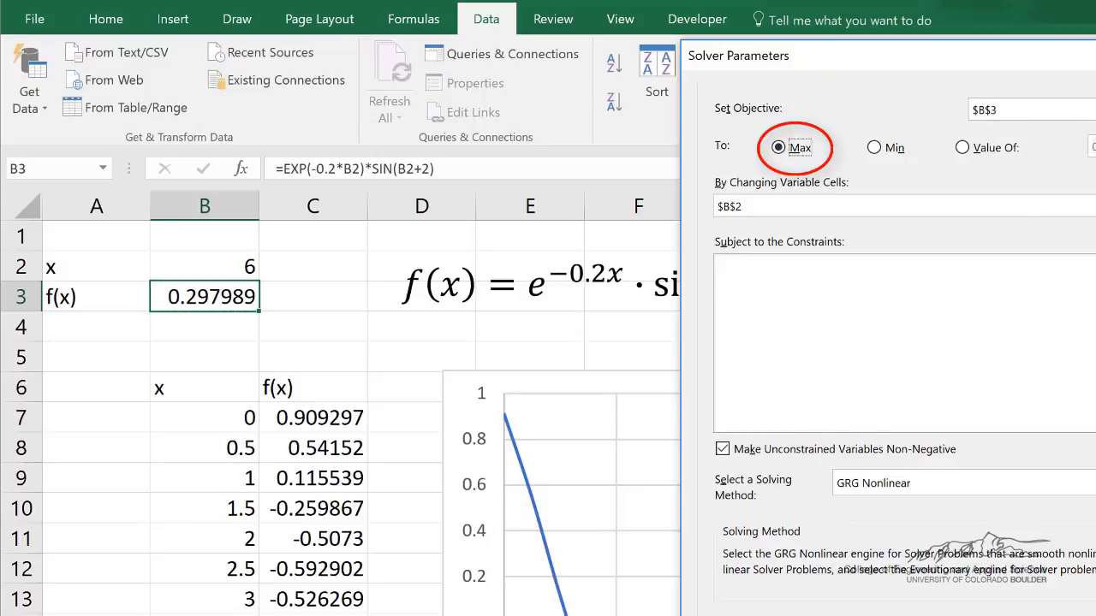
pyautogui.press('Return')
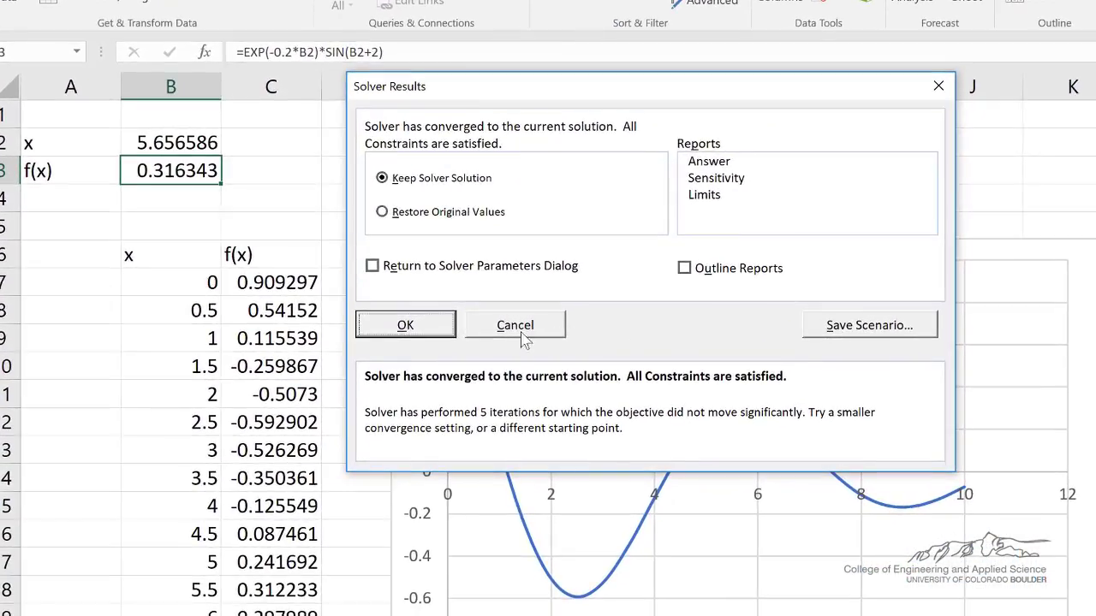
pyautogui.click(420, 325)
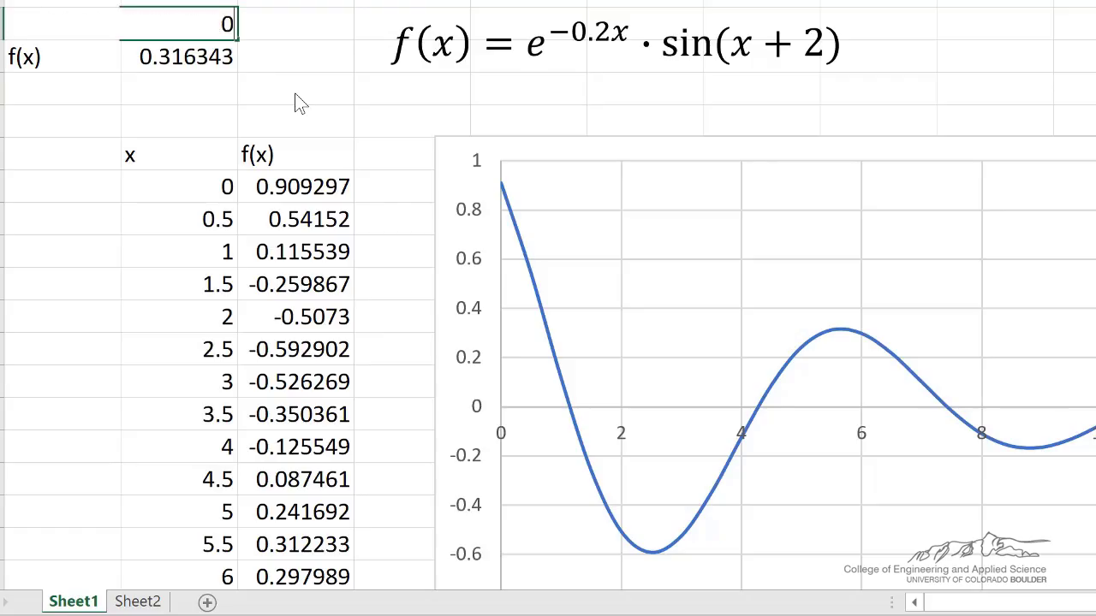
# - Set the starting x in B2 to 0, rerun the Solver maximization and keep the solution
pyautogui.press('Return')
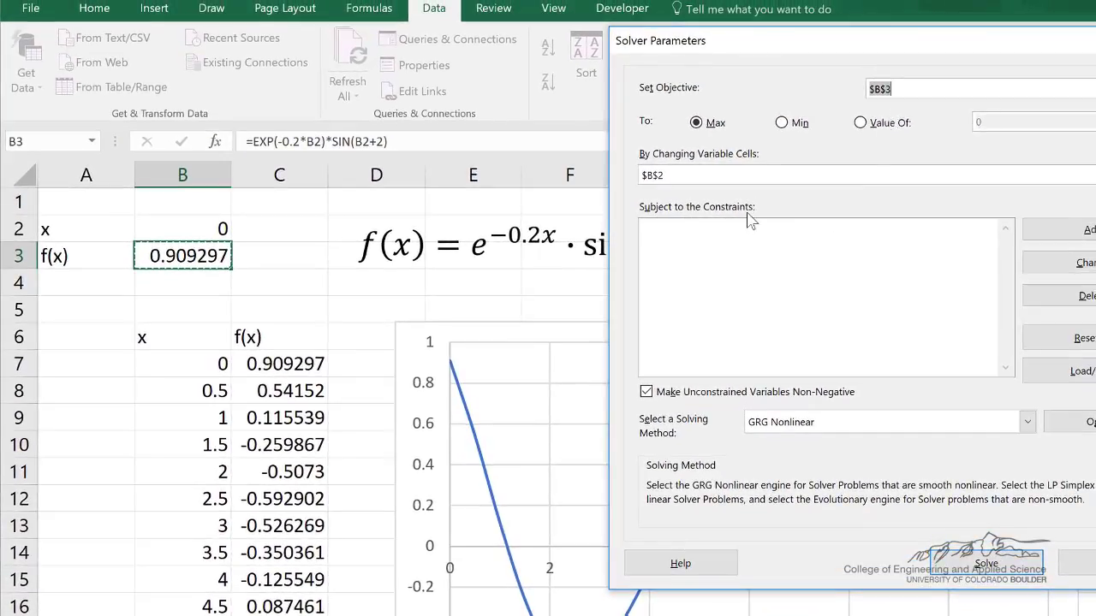
pyautogui.click(966, 558)
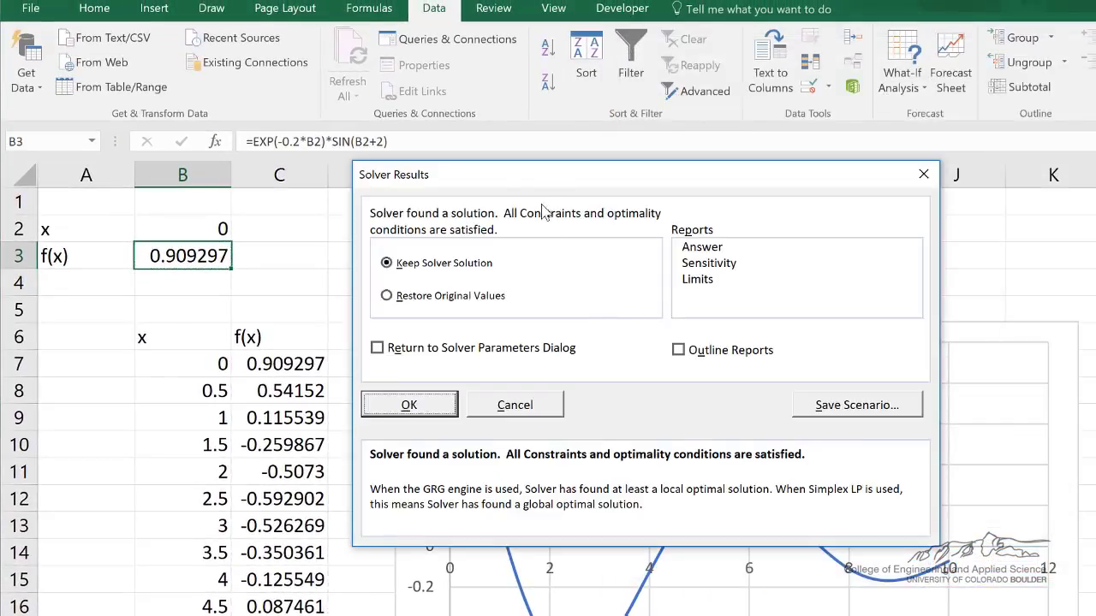
pyautogui.click(420, 409)
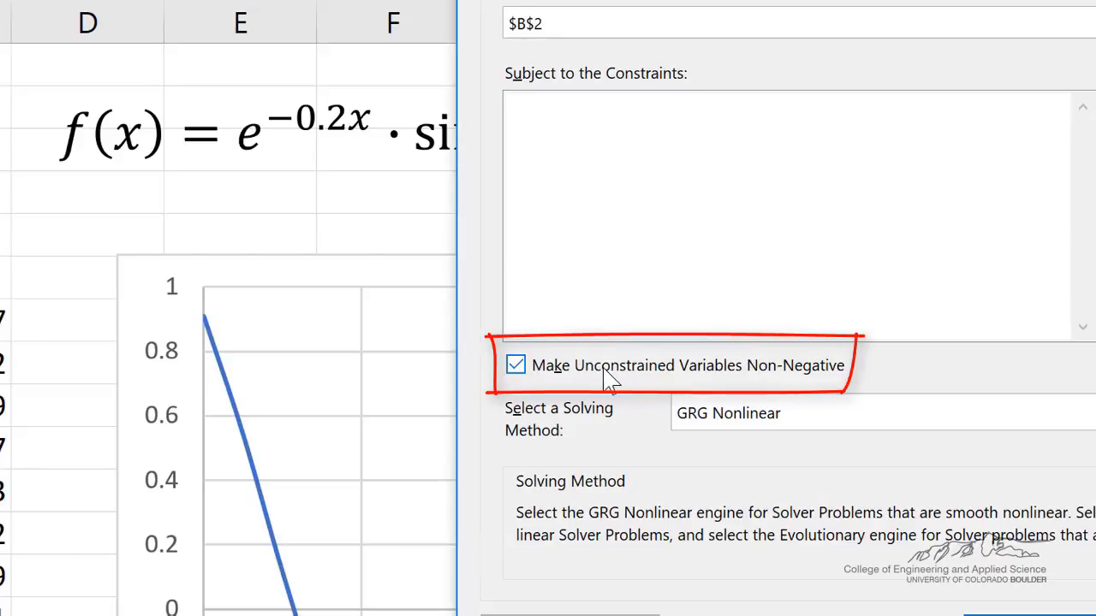
# - Turn off Make Unconstrained Variables Non-Negative in Solver, solve for the maximum again and keep the solution
pyautogui.click(522, 364)
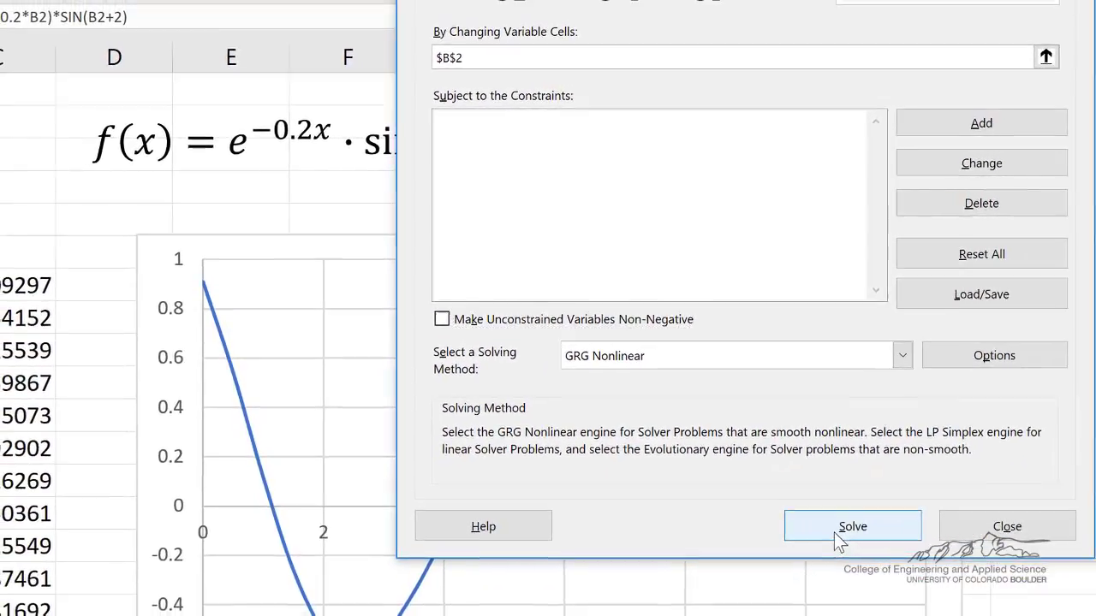
pyautogui.click(960, 604)
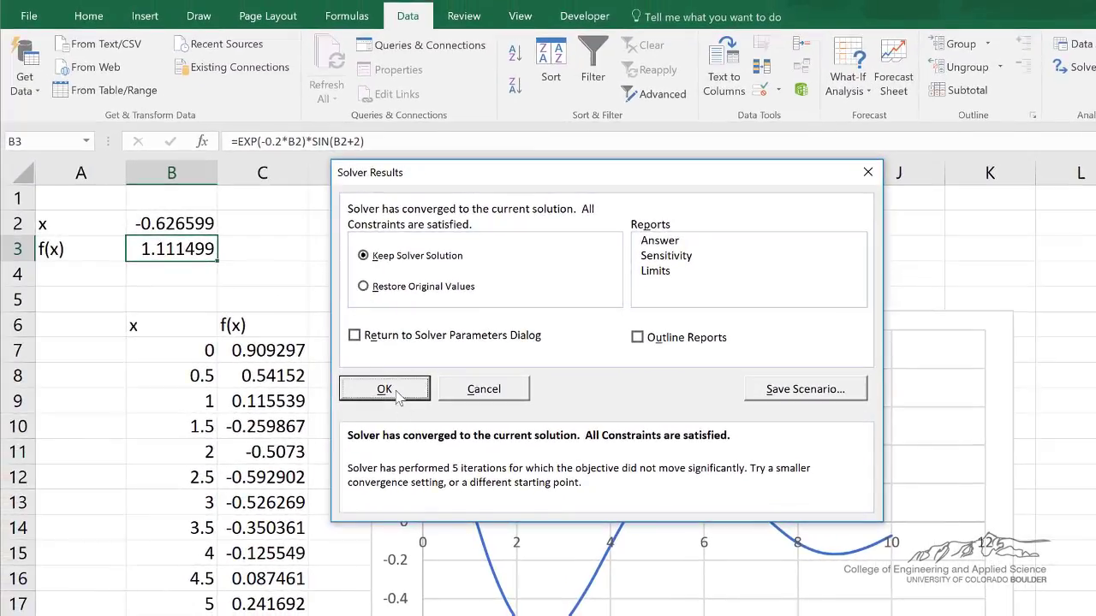
pyautogui.moveTo(506, 187); pyautogui.dragTo(800, 161)
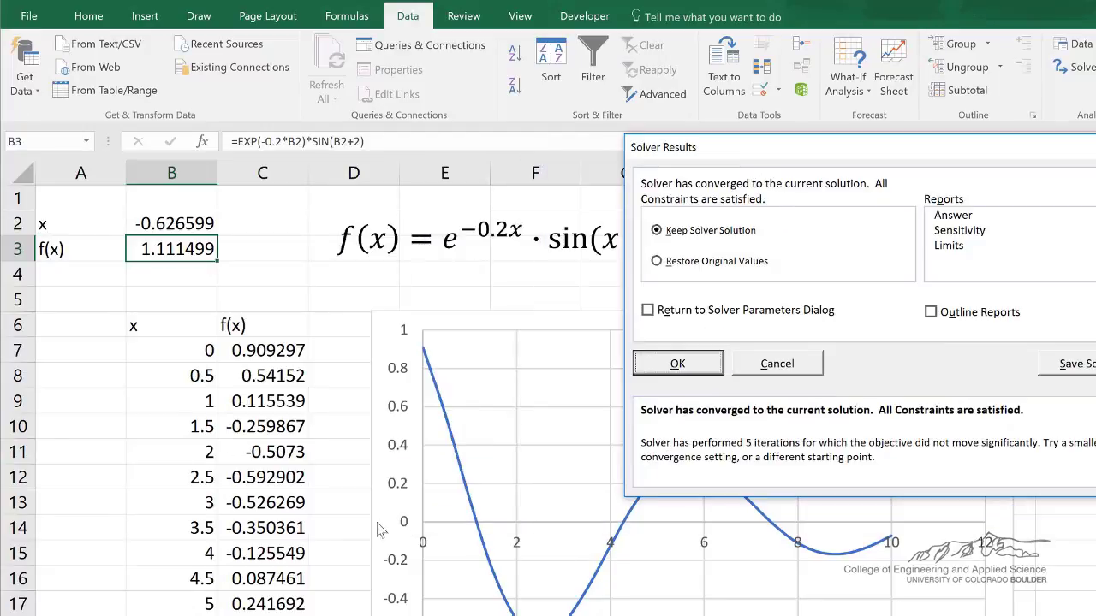
pyautogui.click(672, 365)
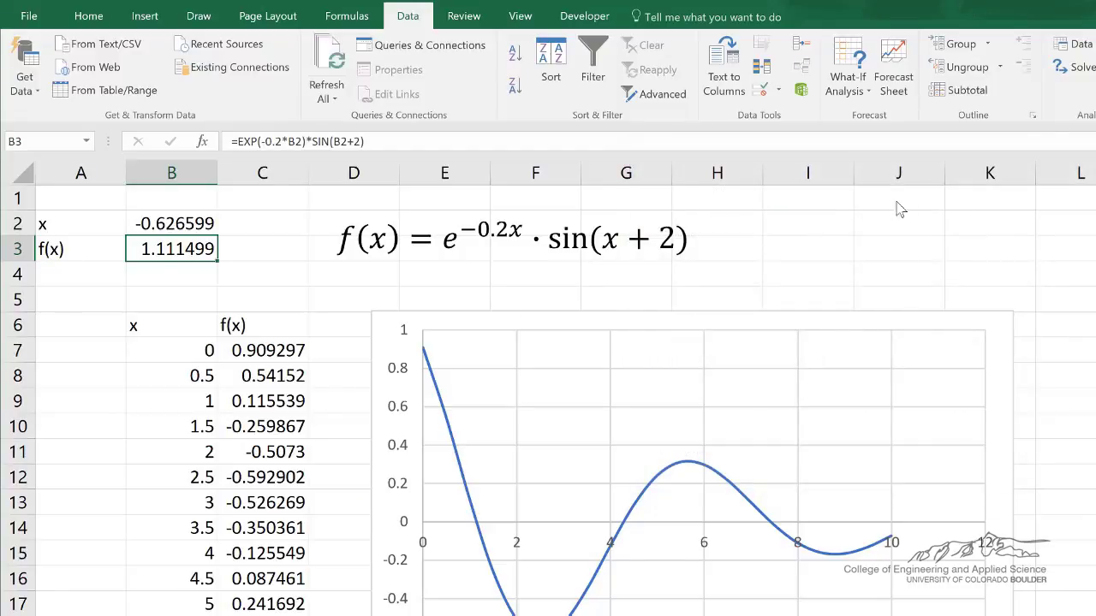
# - Add the Solver constraint $B$2 <= 10 and start another blank constraint
pyautogui.click(1081, 70)
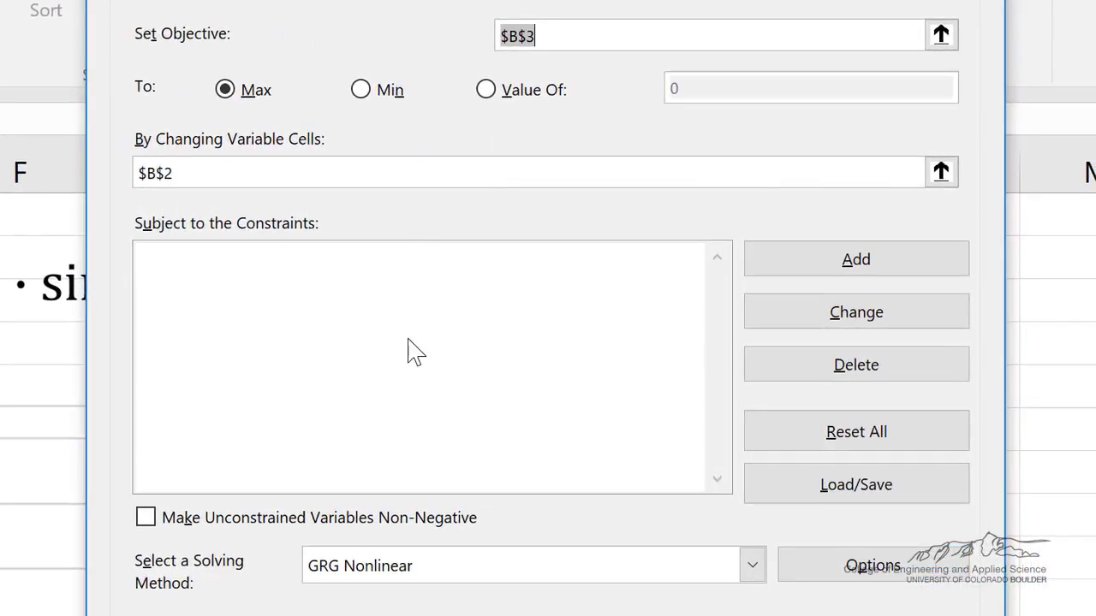
pyautogui.click(819, 266)
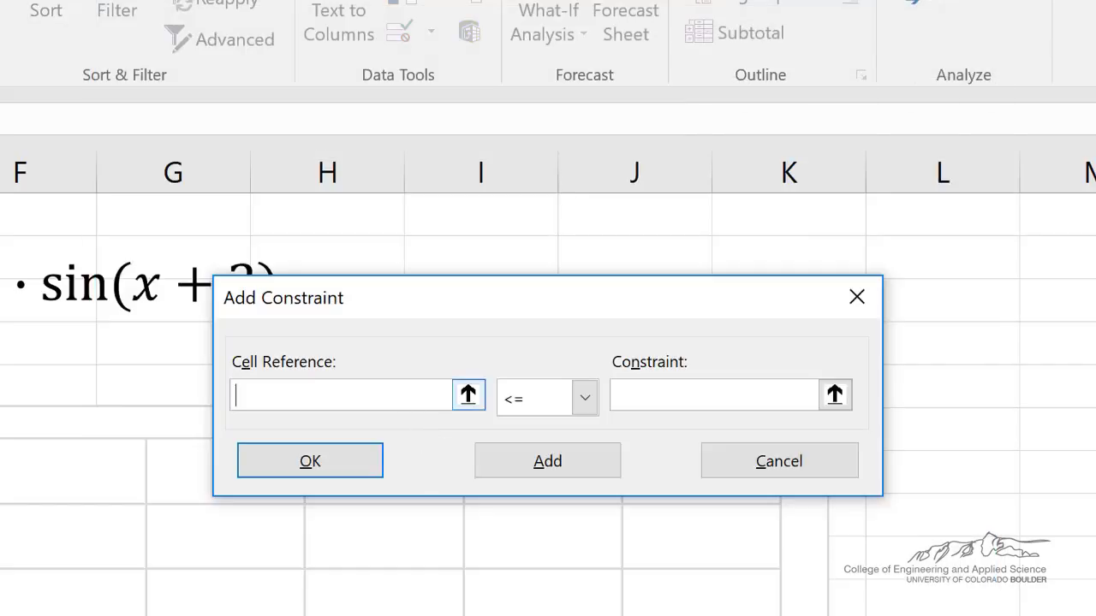
pyautogui.click(93, 252)
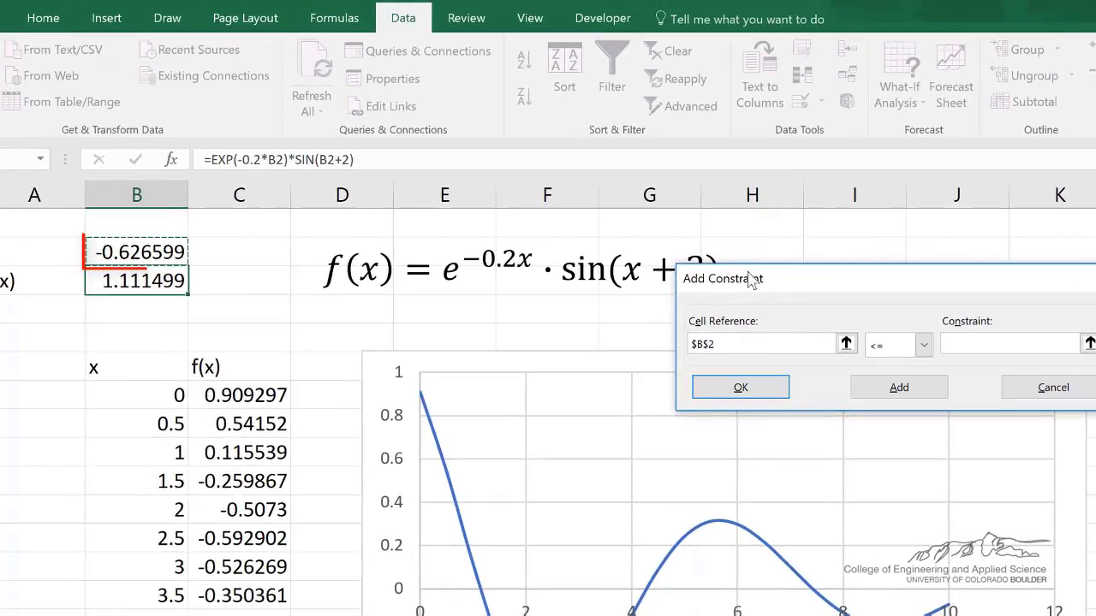
pyautogui.click(957, 342)
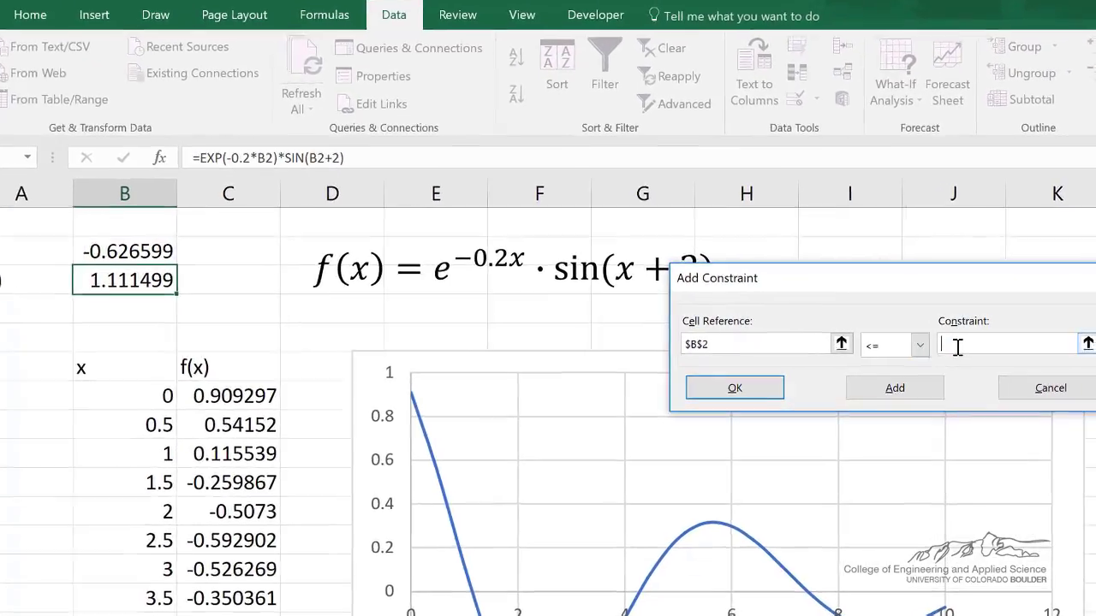
pyautogui.write('10')
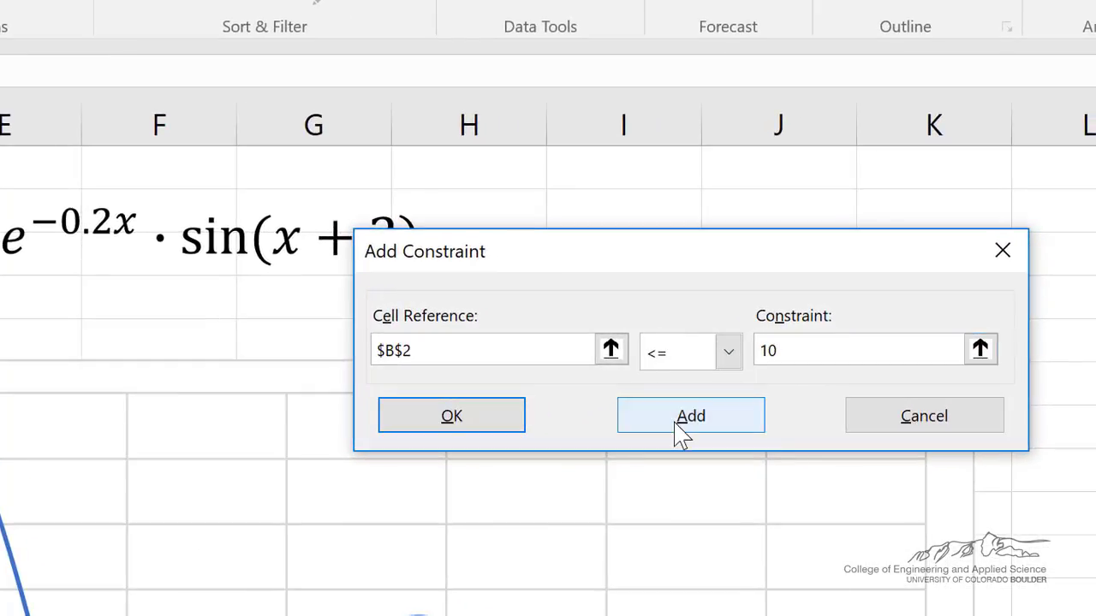
pyautogui.click(682, 417)
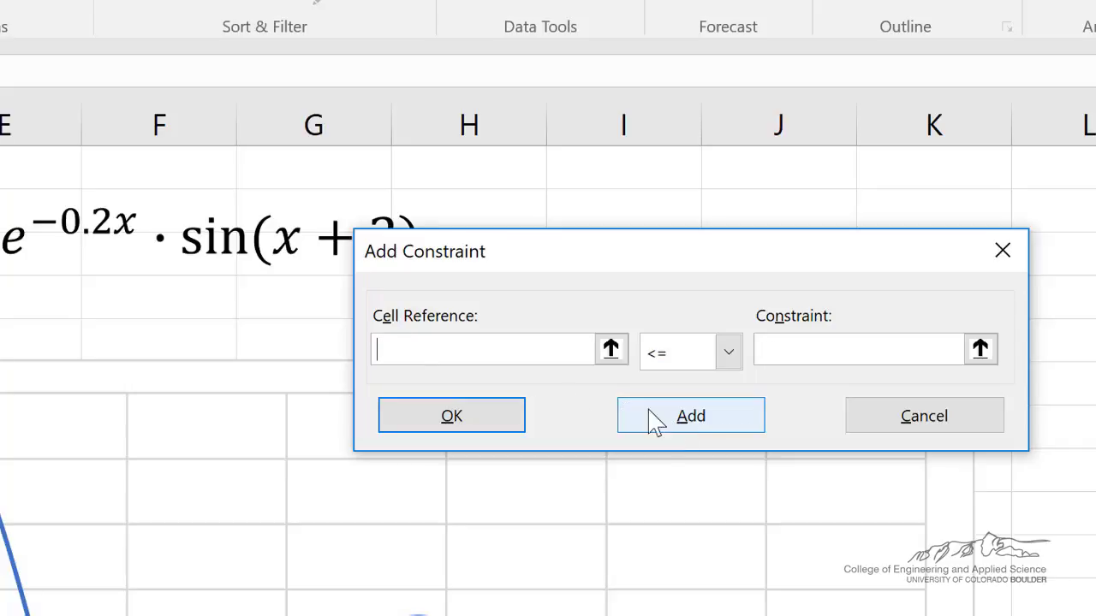
# - Define the second Solver constraint as $B$2 >= 0 and finish adding constraints
pyautogui.write('$B$2')
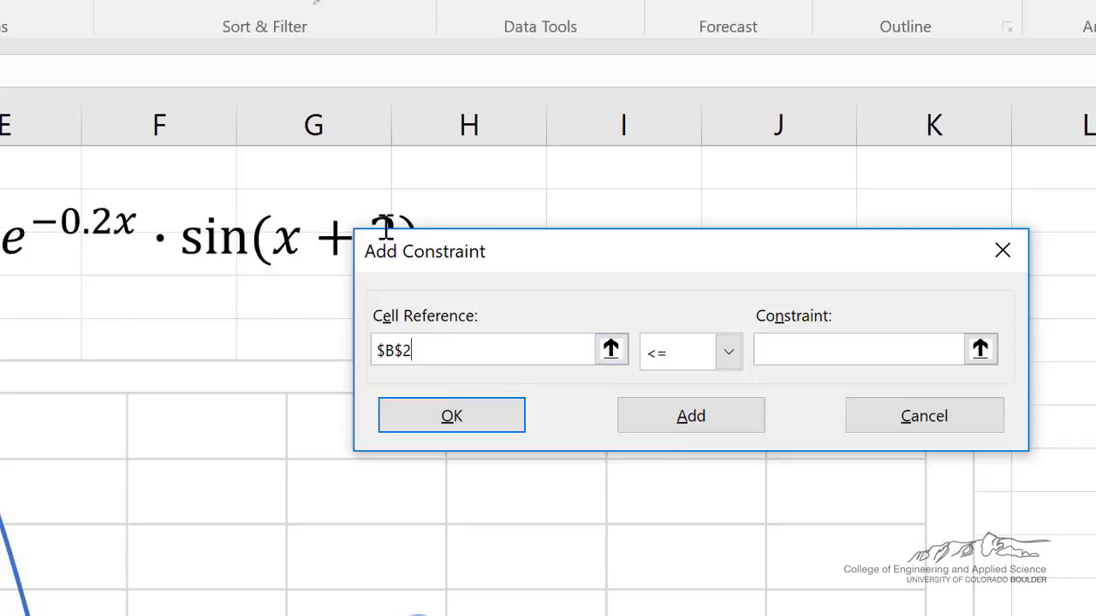
pyautogui.click(728, 354)
pyautogui.click(696, 428)
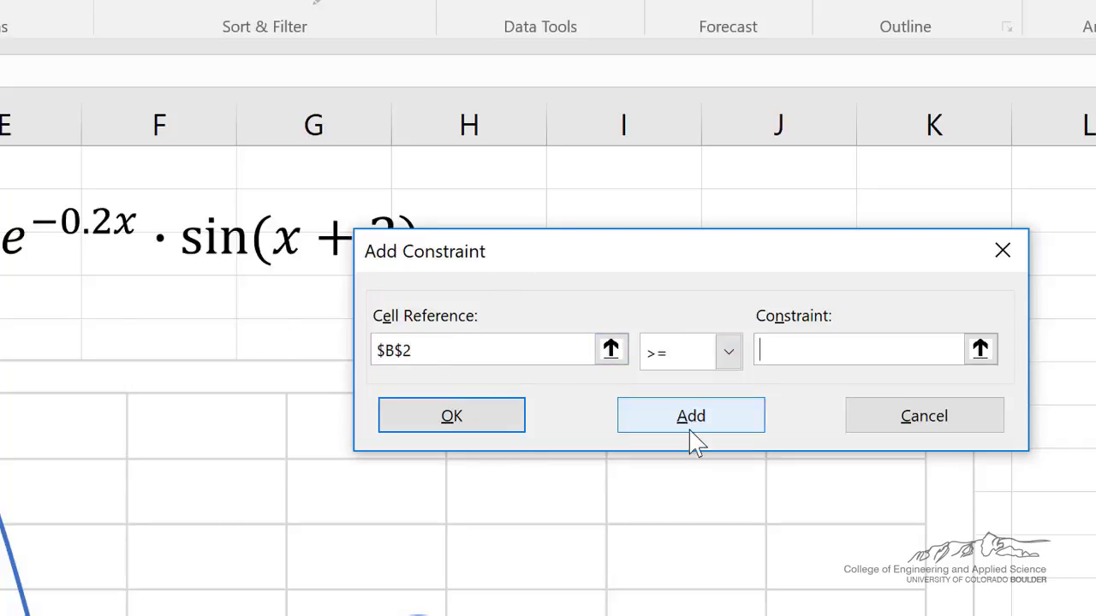
pyautogui.write('0')
pyautogui.press('Return')
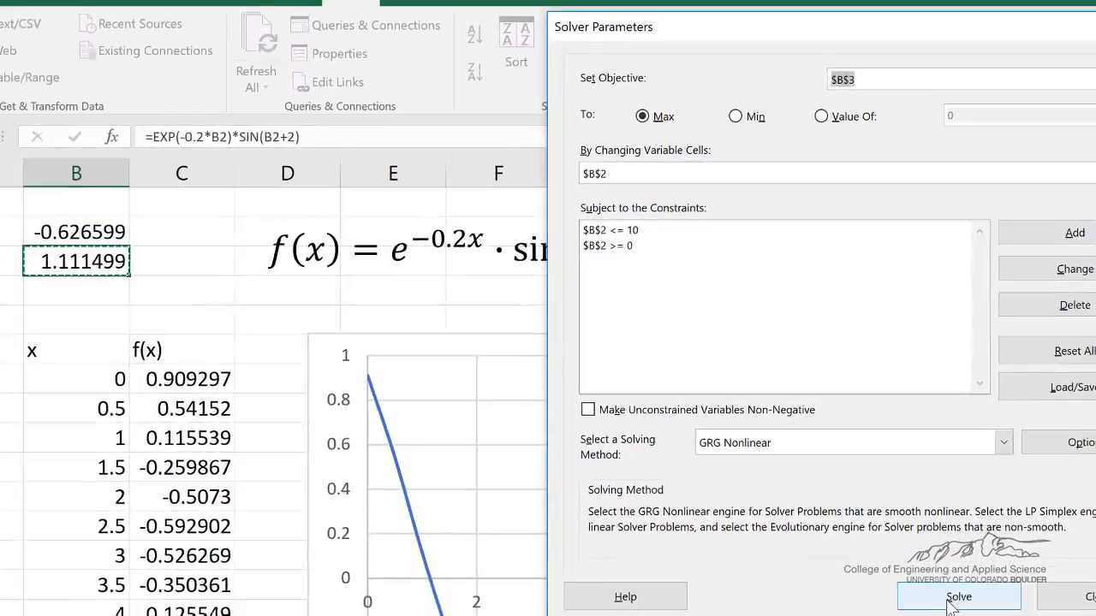
# - Solve for the maximum of f(x) within the constrained x range and keep the Solver solution
pyautogui.click(878, 612)
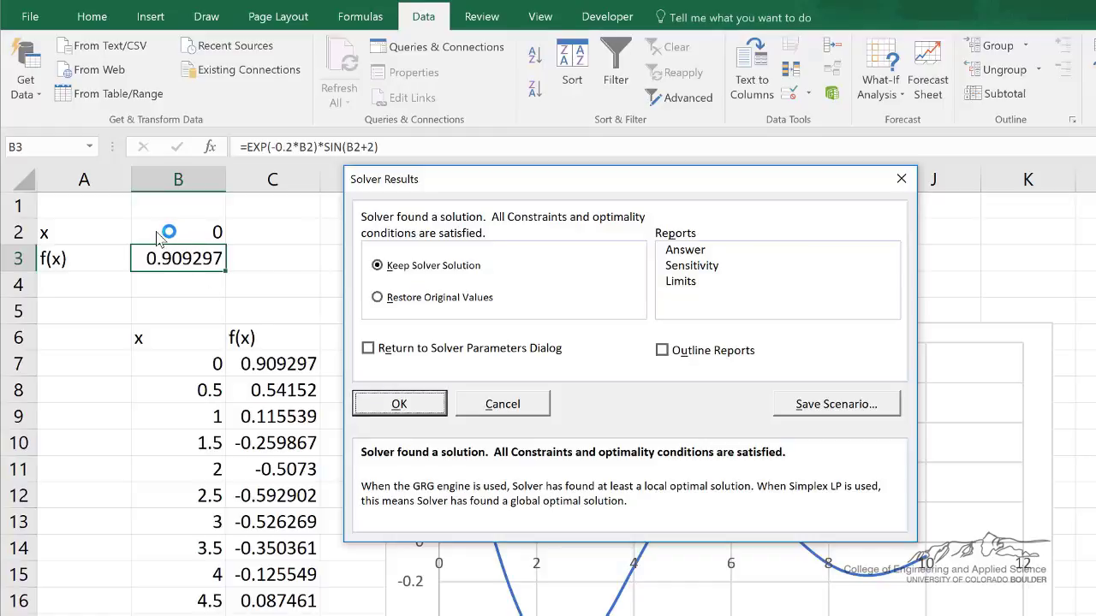
pyautogui.click(399, 407)
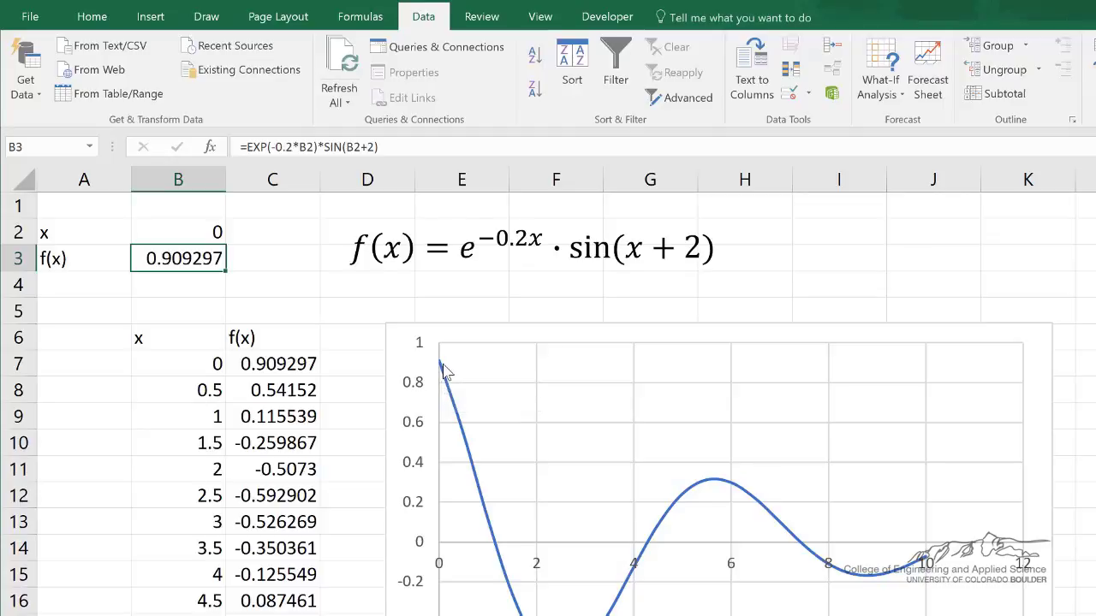
pyautogui.moveTo(445, 372)
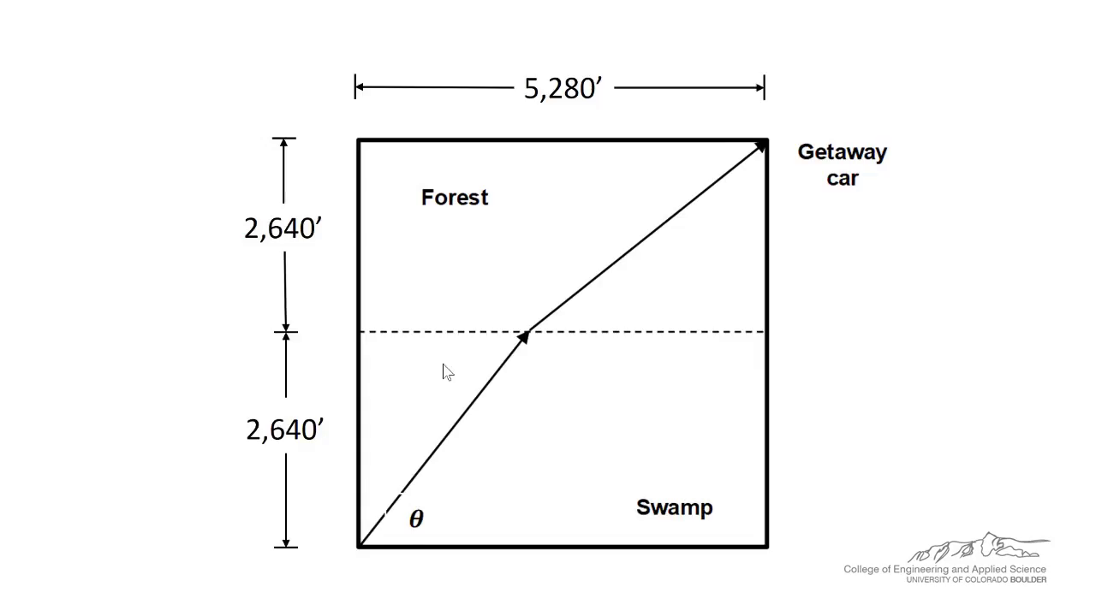